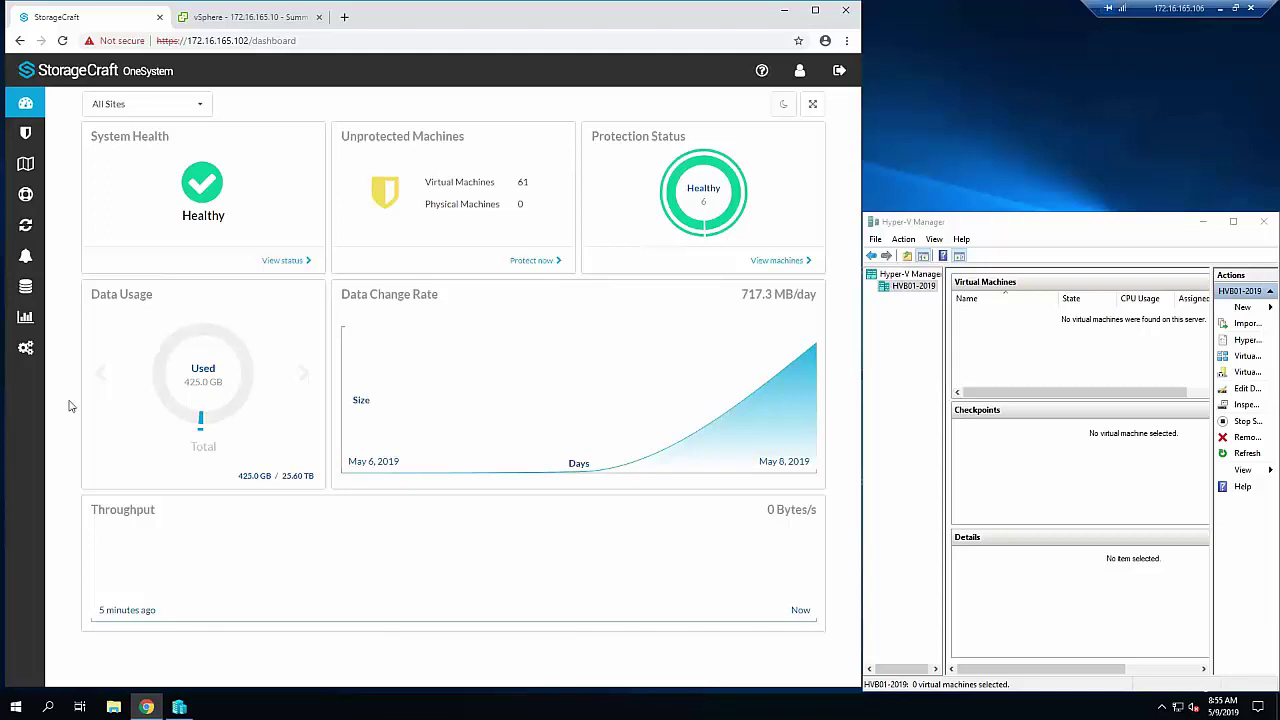
# - Look through the list of protected machines and their backup status
pyautogui.click(26, 136)
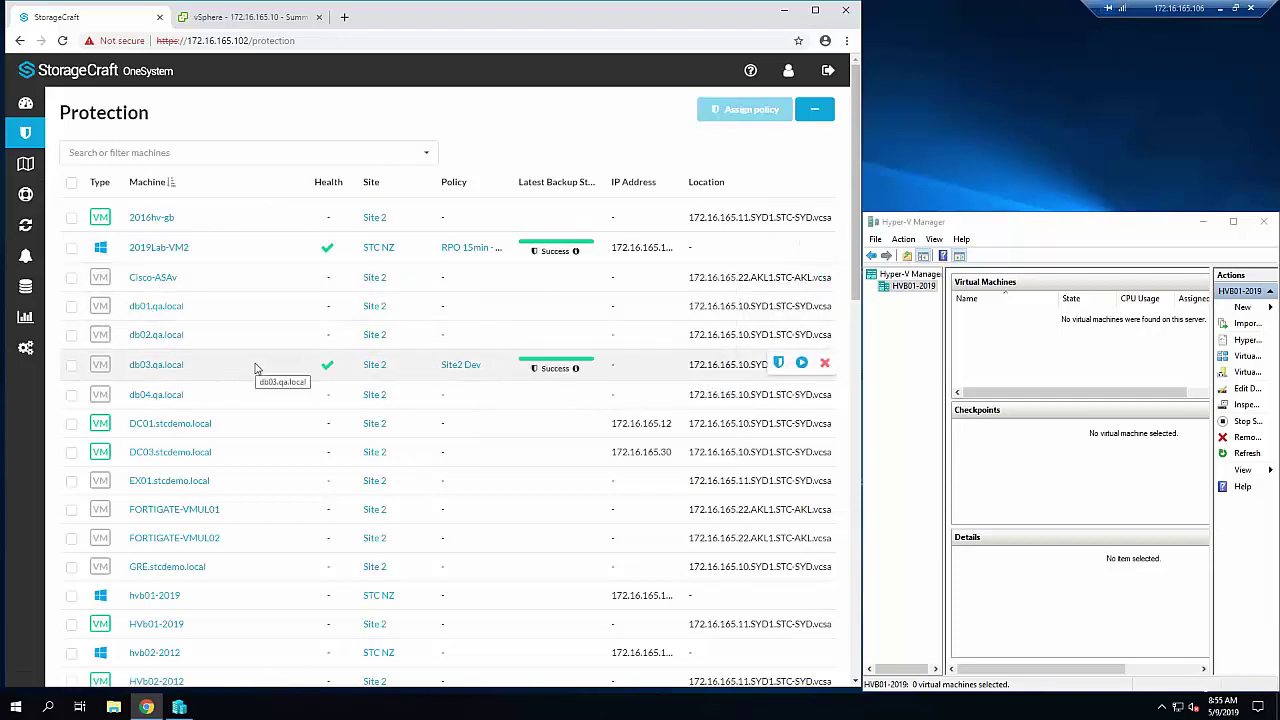
pyautogui.scroll(-4, 254, 368)
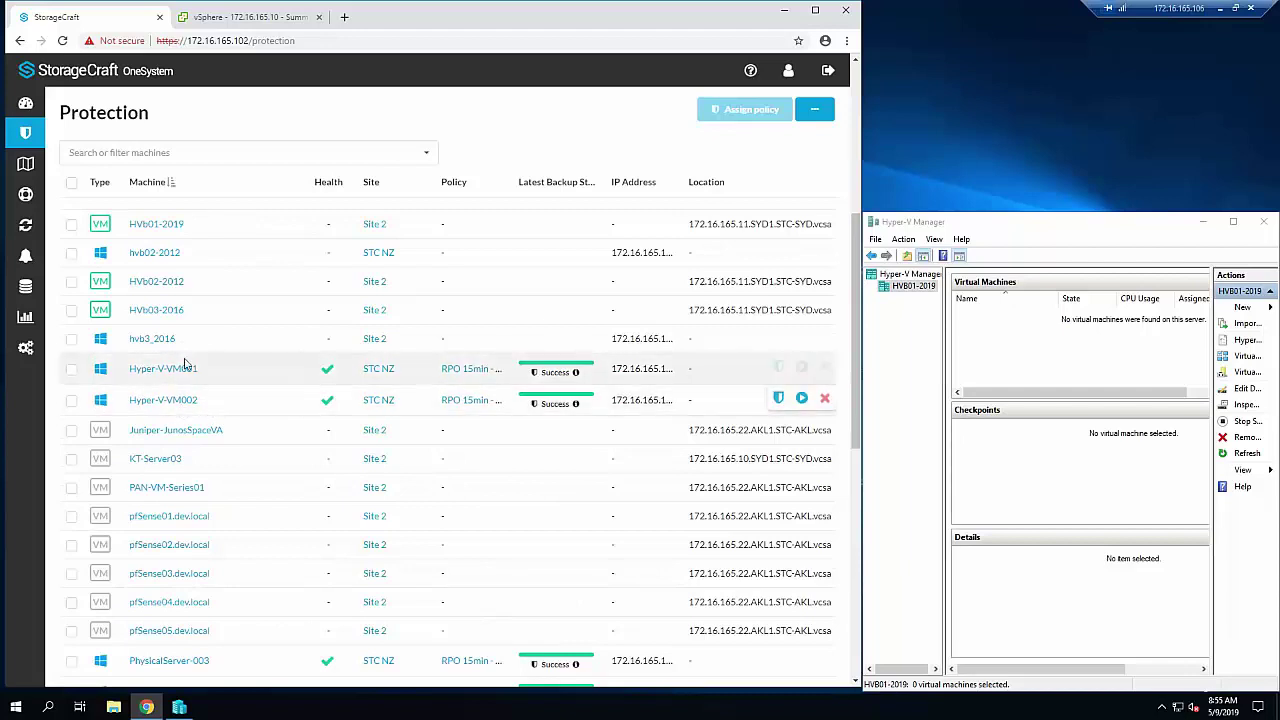
pyautogui.scroll(-2, 249, 400)
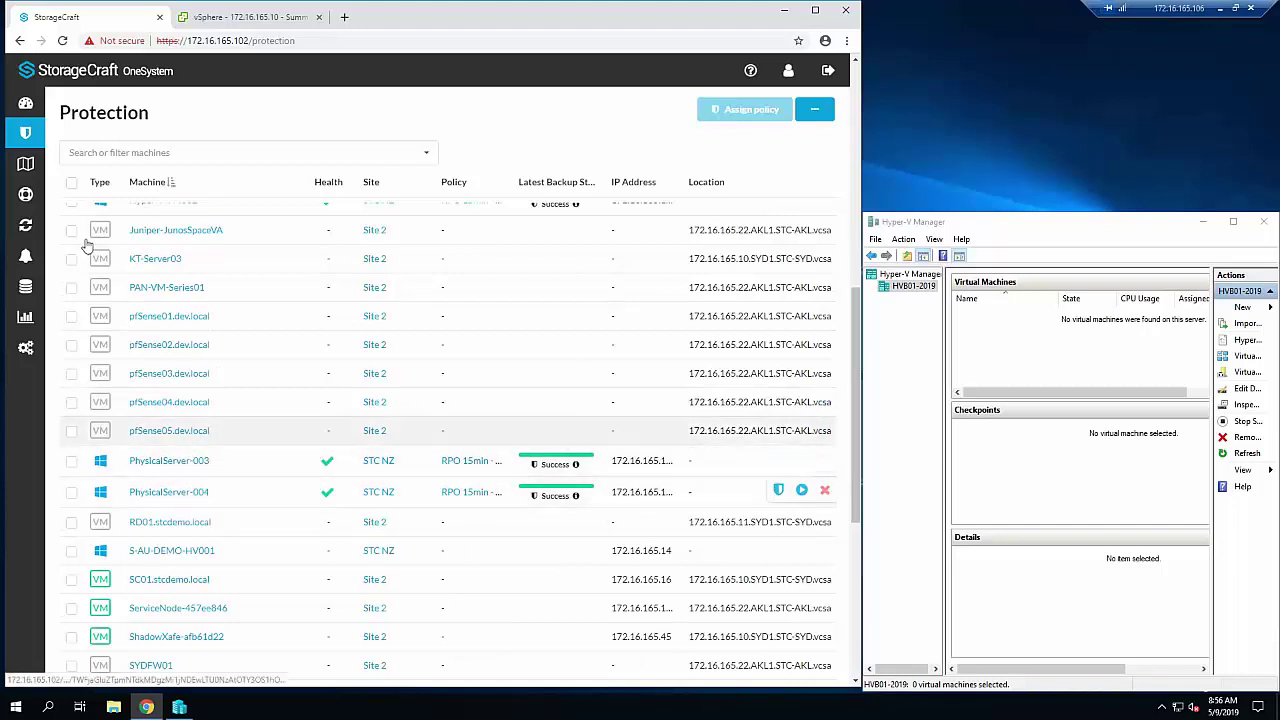
# - Review the RPO 15min - Critical Servers policy, including its available snapshot intervals, without saving any changes
pyautogui.click(25, 163)
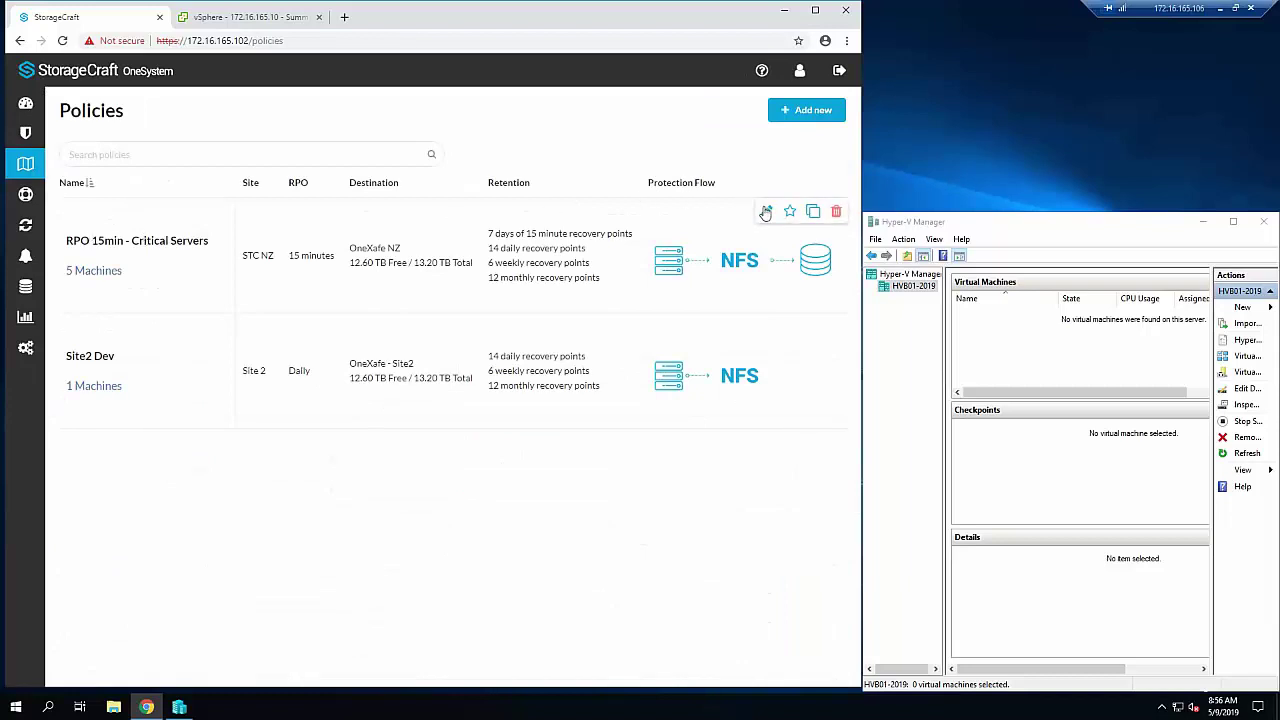
pyautogui.click(766, 213)
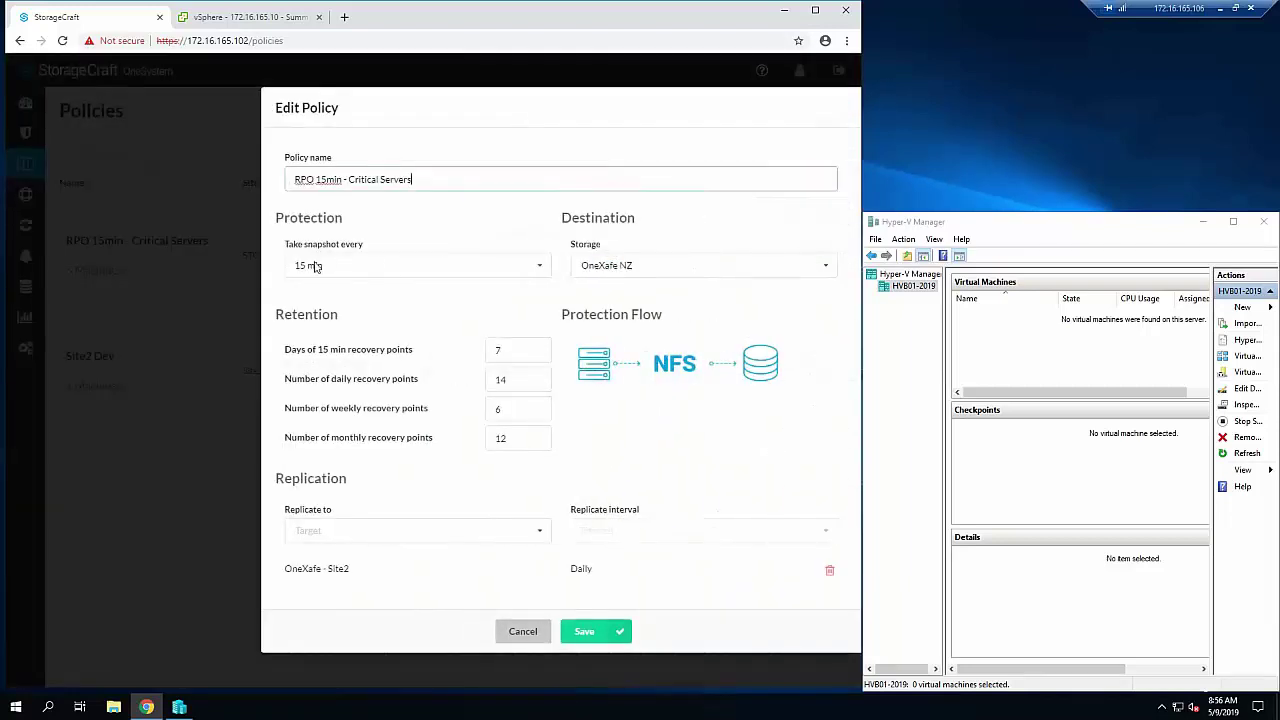
pyautogui.click(392, 266)
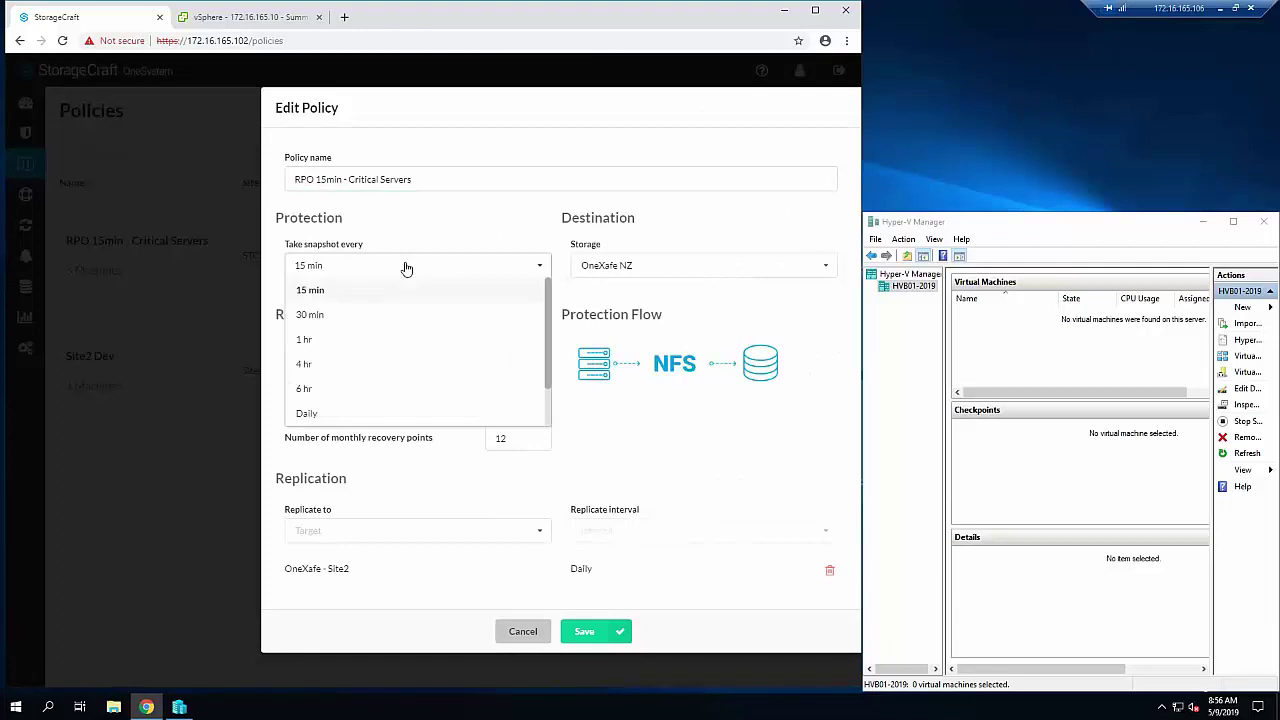
pyautogui.click(406, 268)
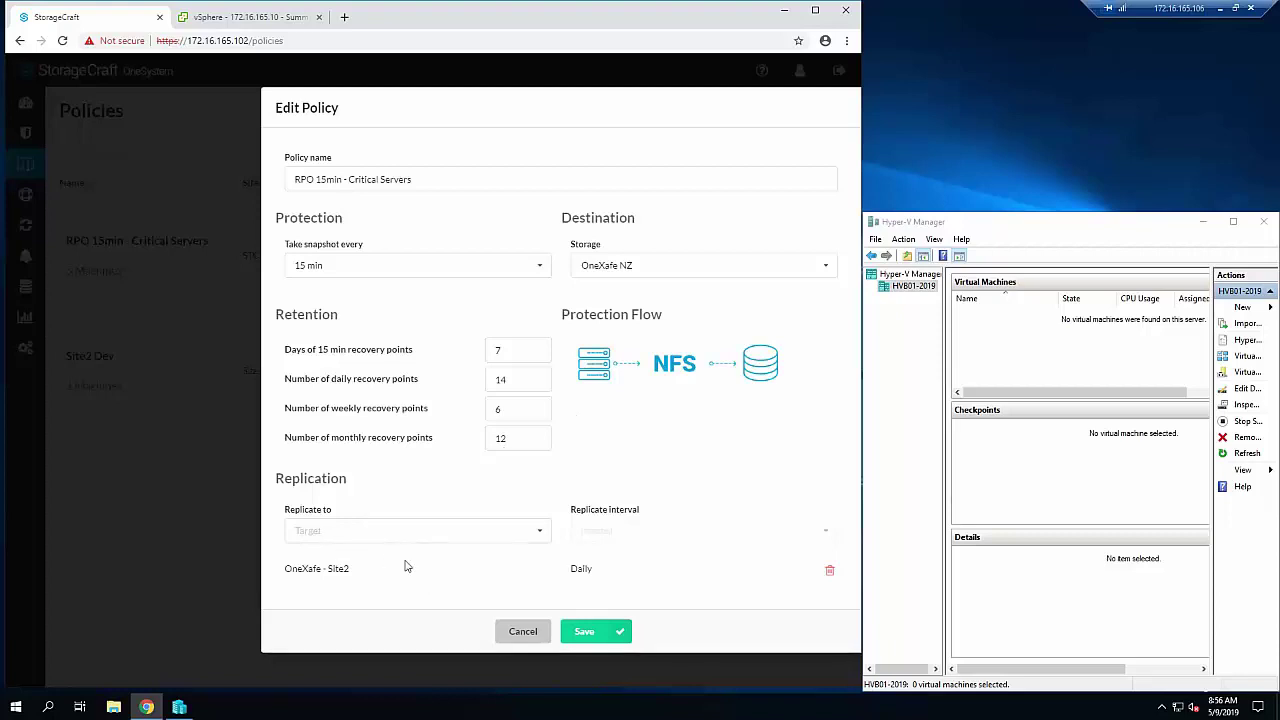
pyautogui.click(521, 633)
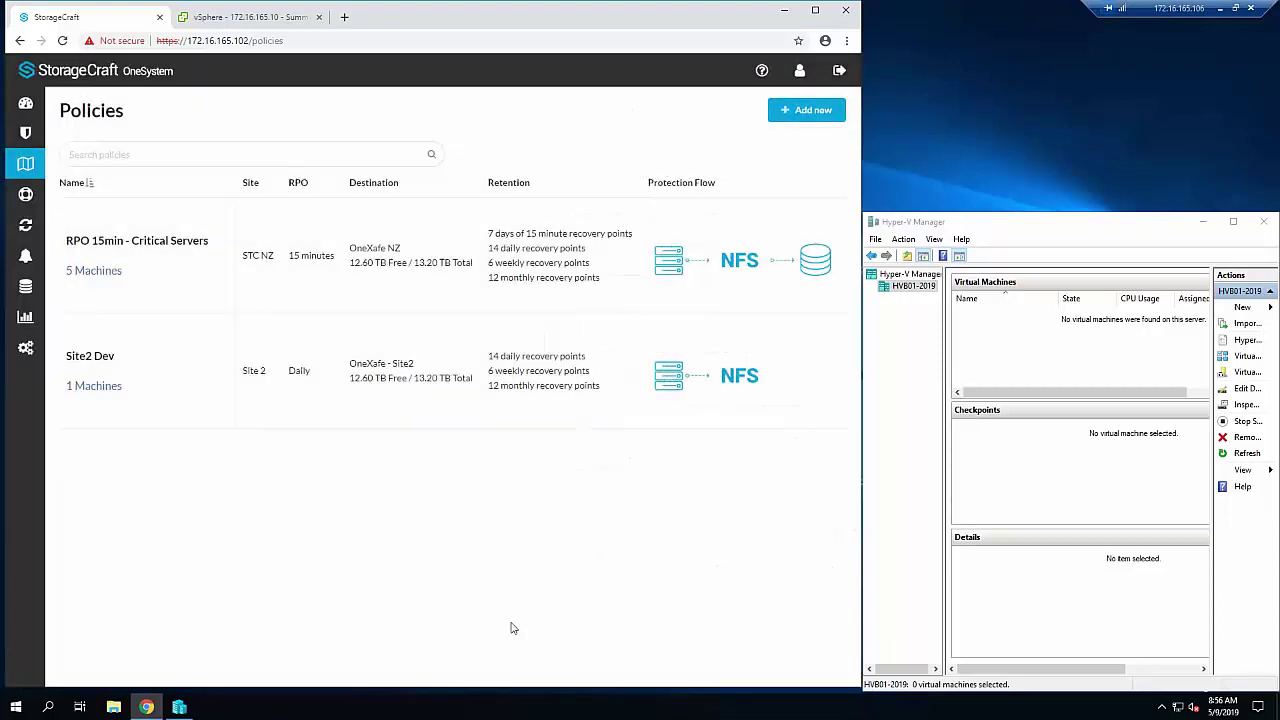
# - Set up a system recovery of PhysicalServer-003 from the May 9, 2019 8:47 AM recovery point as Instant restore with VirtualBoot (vSphere)
pyautogui.moveTo(27, 197)
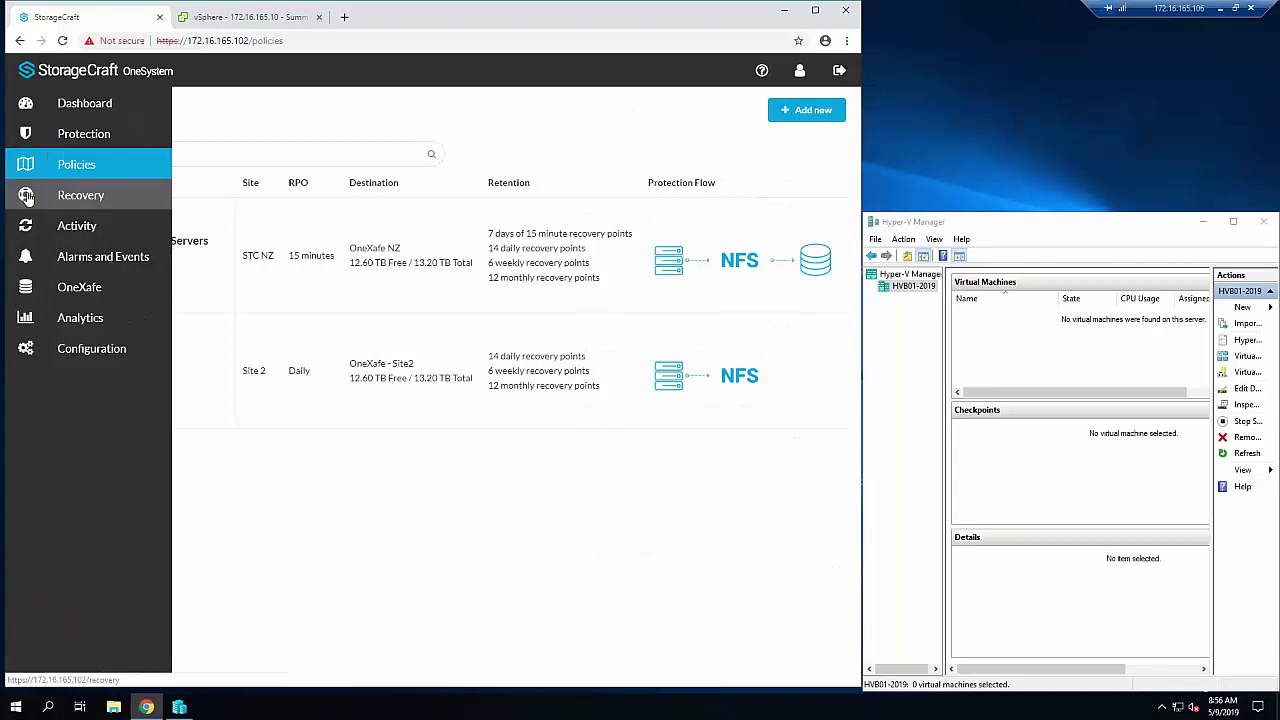
pyautogui.click(27, 197)
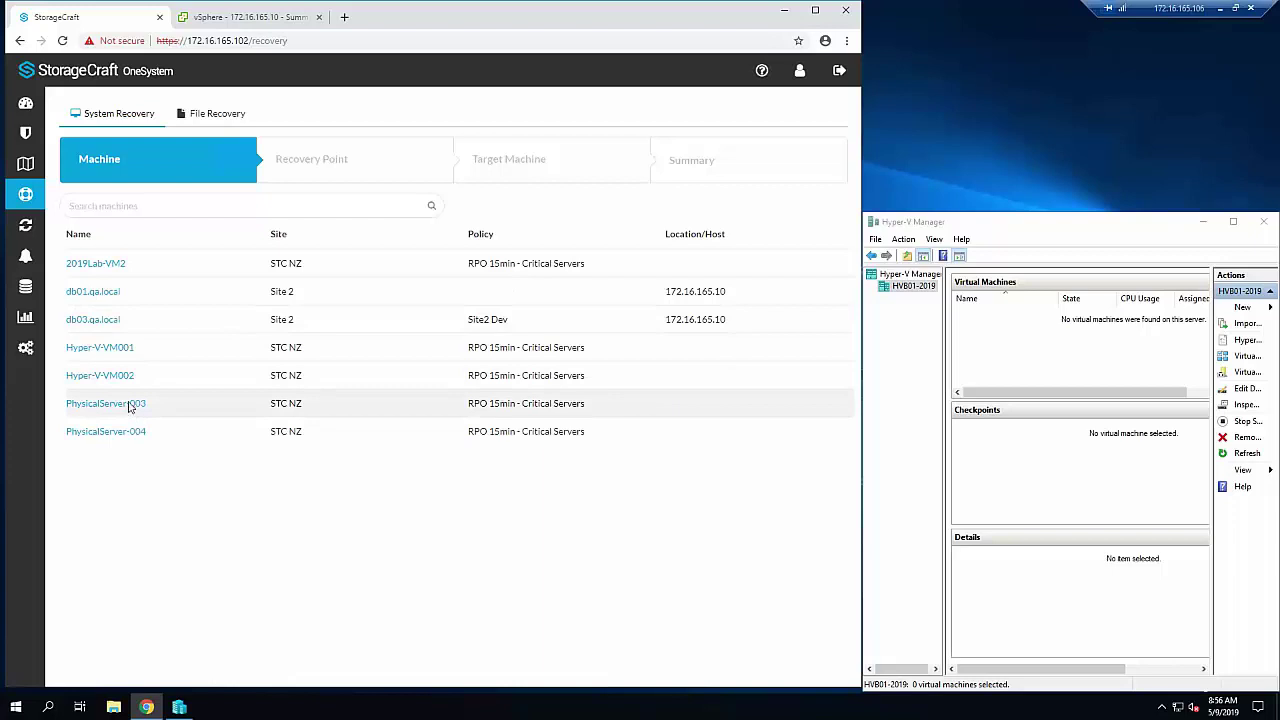
pyautogui.click(121, 404)
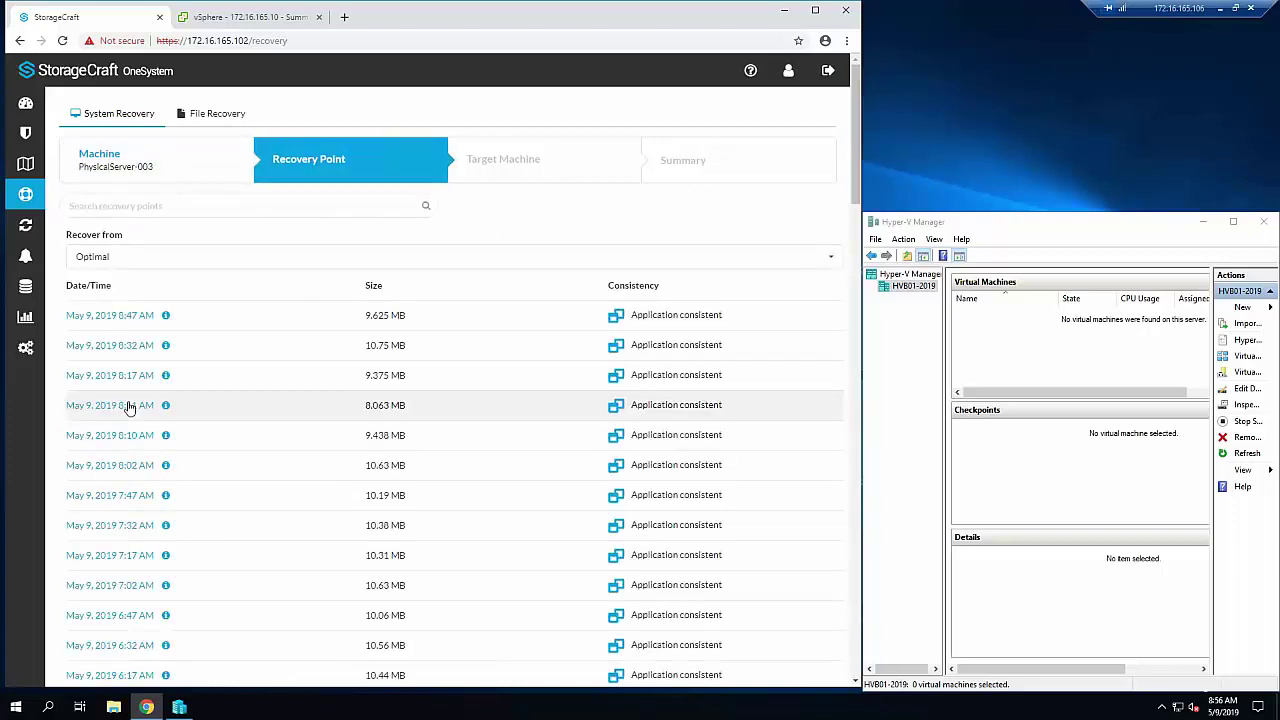
pyautogui.click(137, 318)
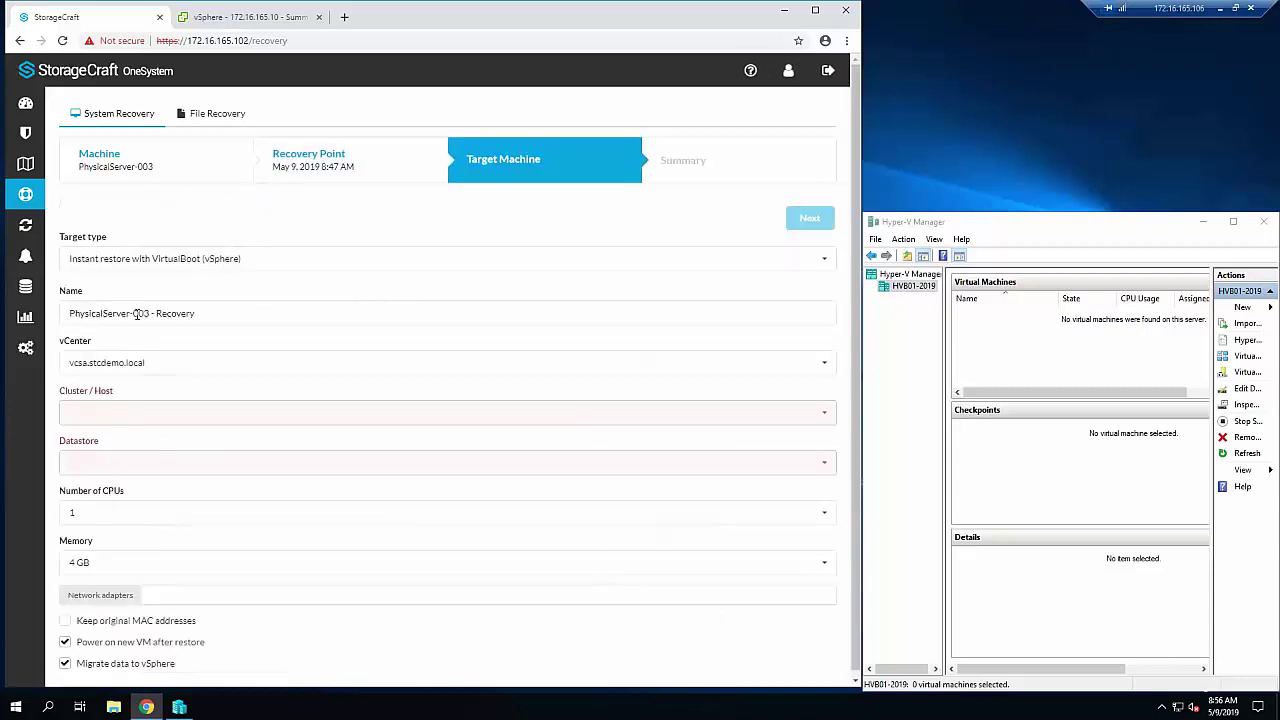
pyautogui.click(312, 264)
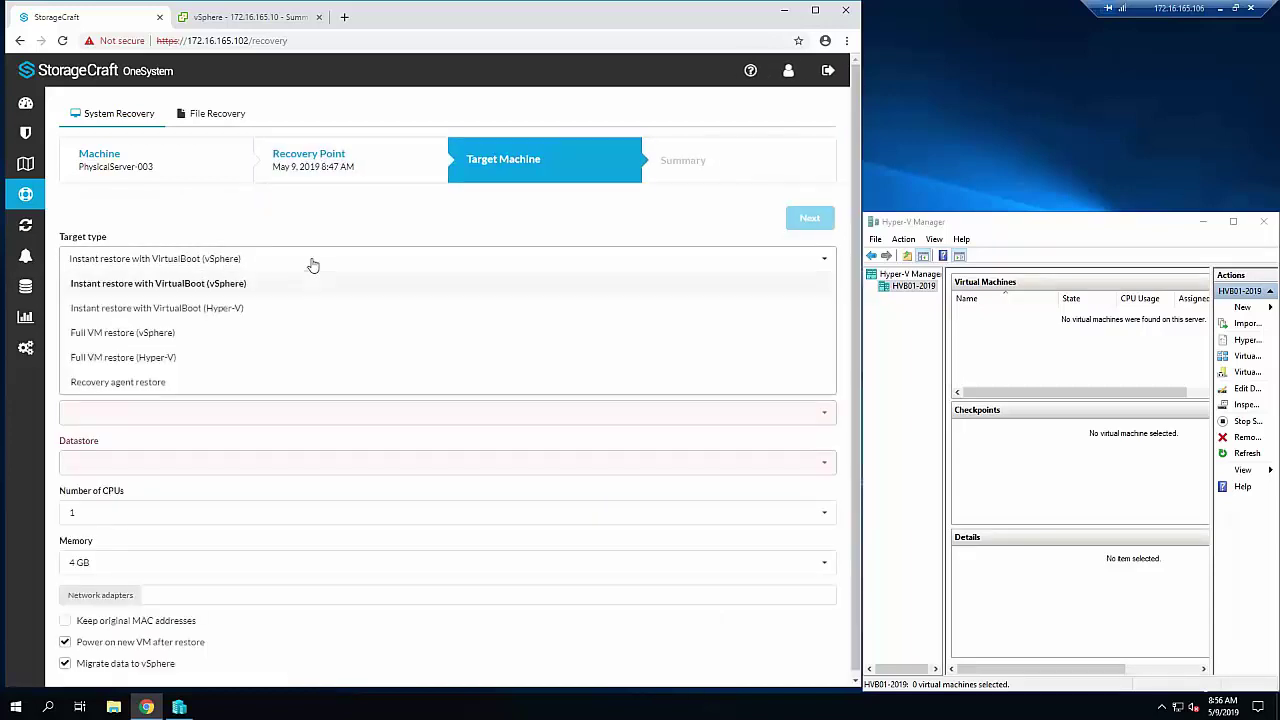
pyautogui.click(256, 287)
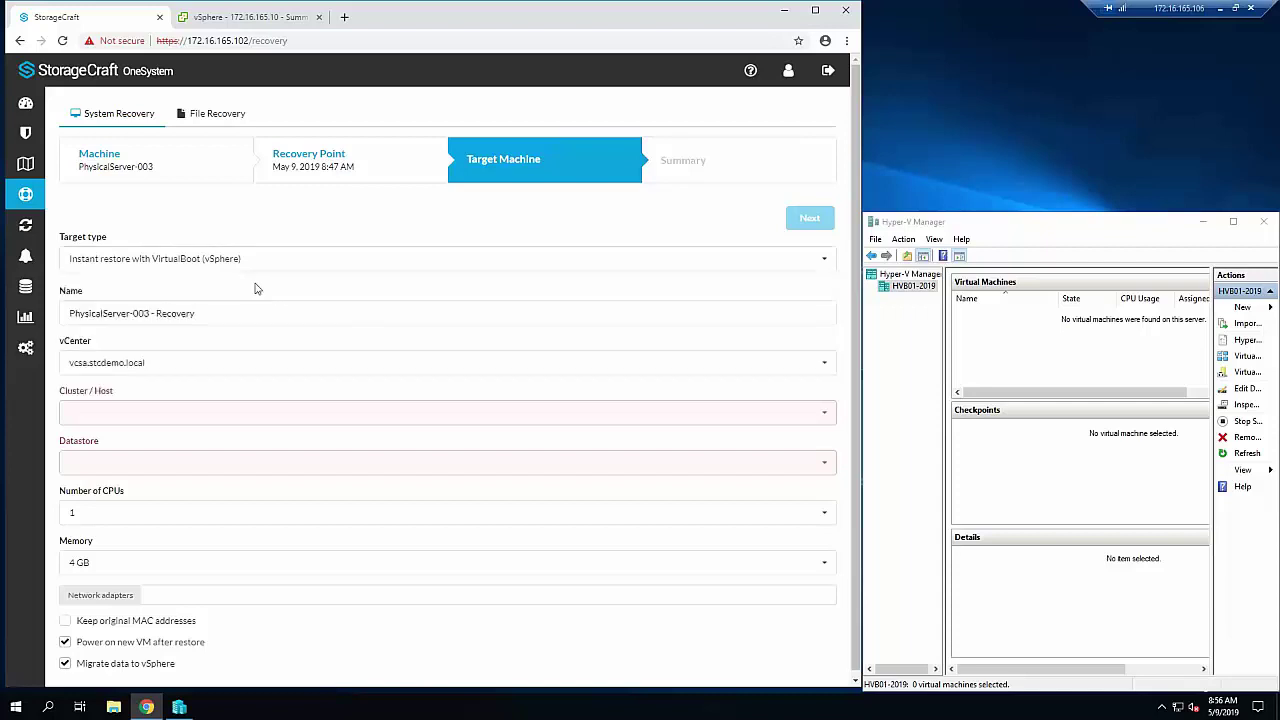
# - Name the target machine PhysicalServer-003 - RecoveryKTdemo and assign it to host 172.16.165.11 and Datastore02
pyautogui.click(183, 313)
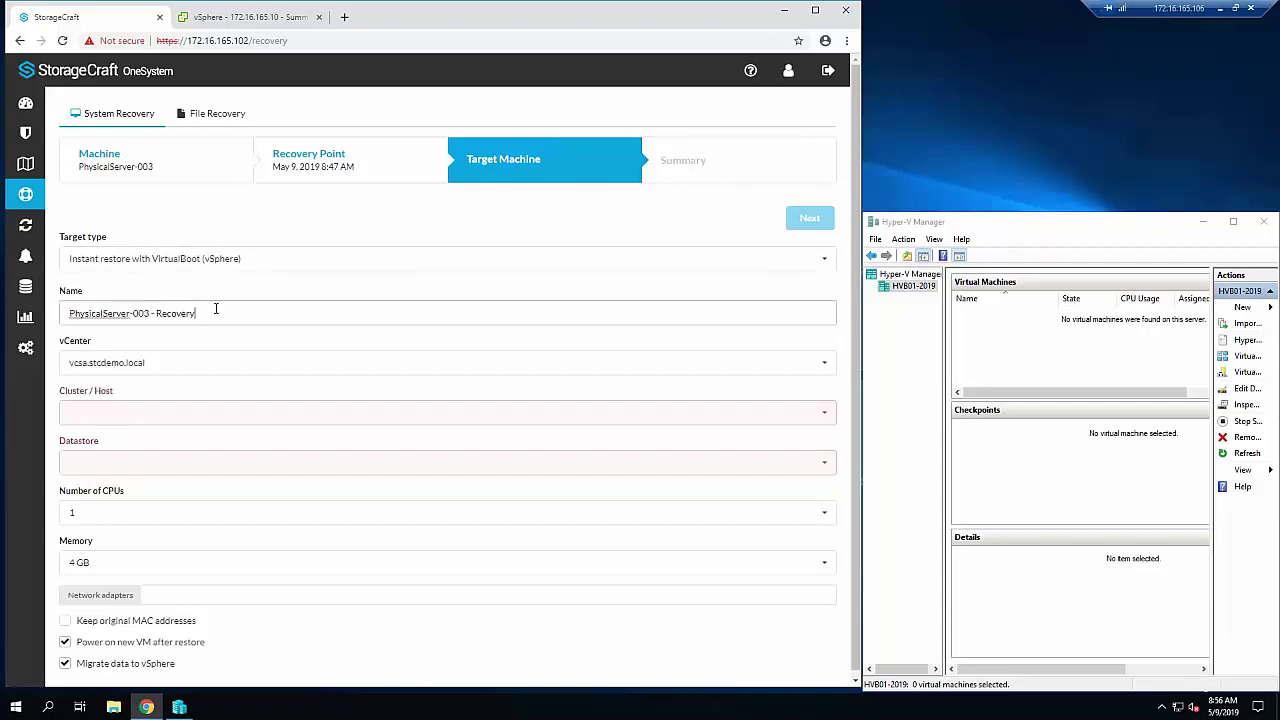
pyautogui.write('KT')
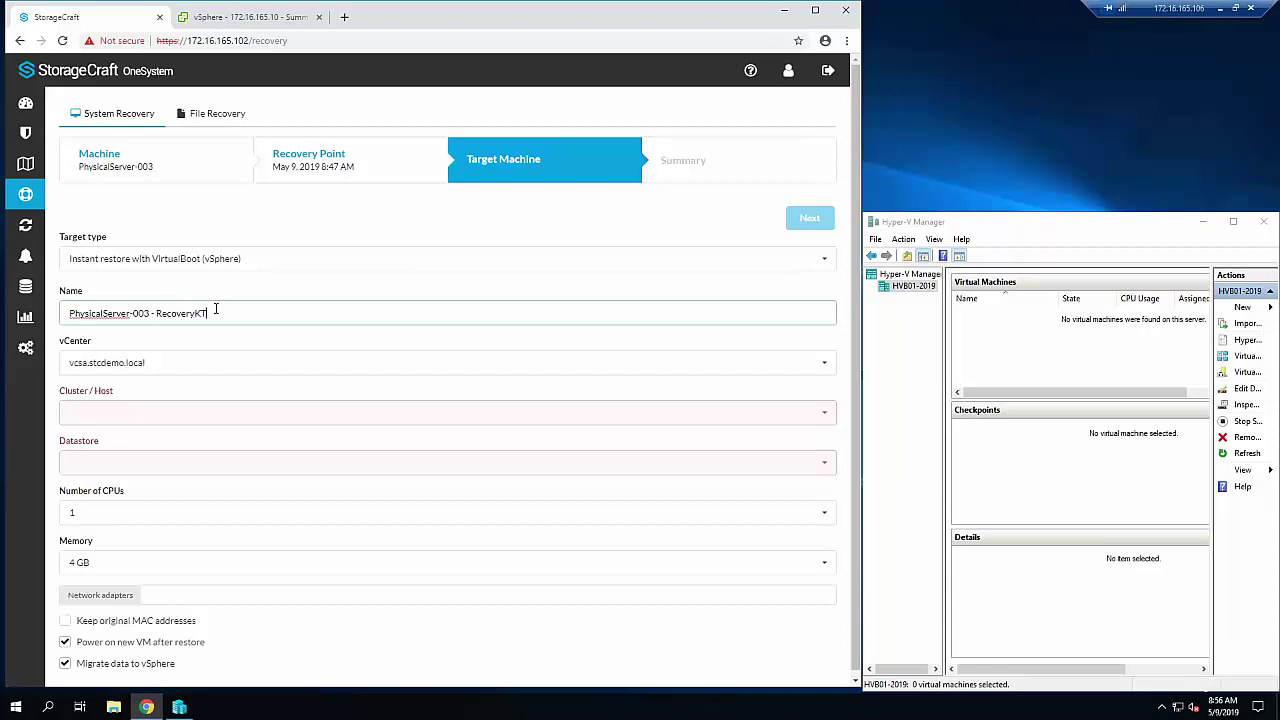
pyautogui.write('demo')
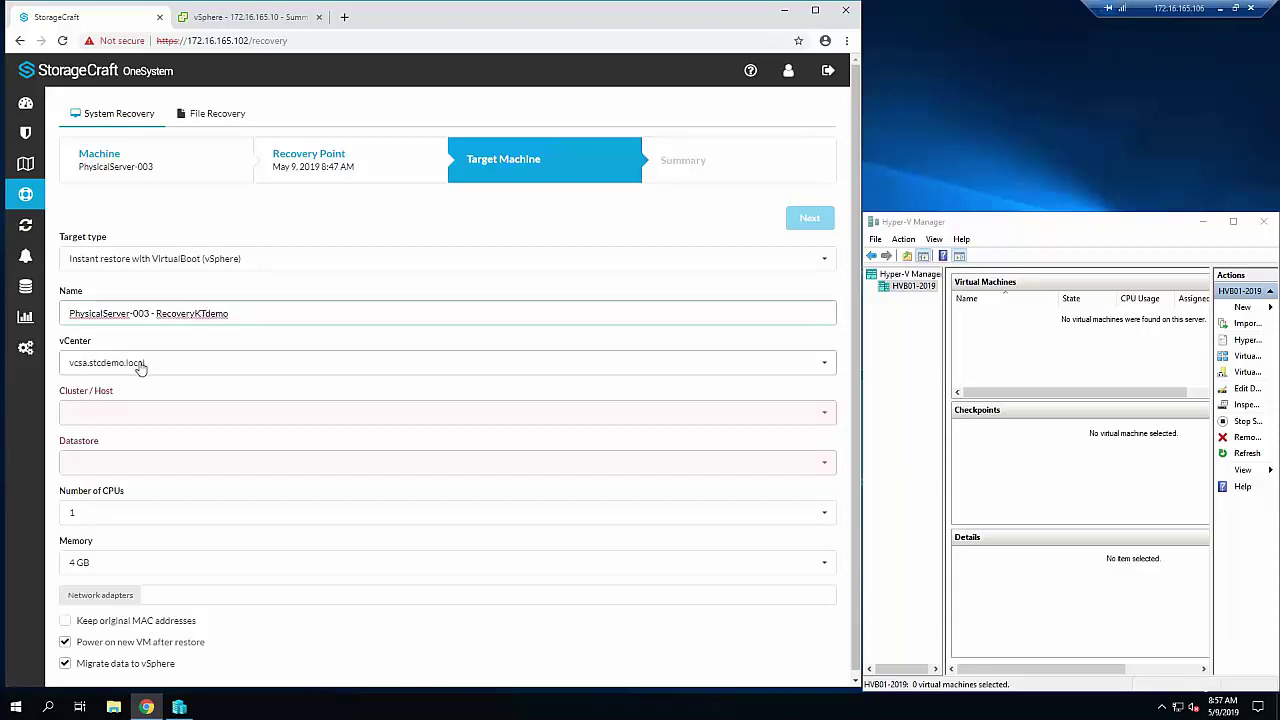
pyautogui.click(143, 414)
pyautogui.click(143, 486)
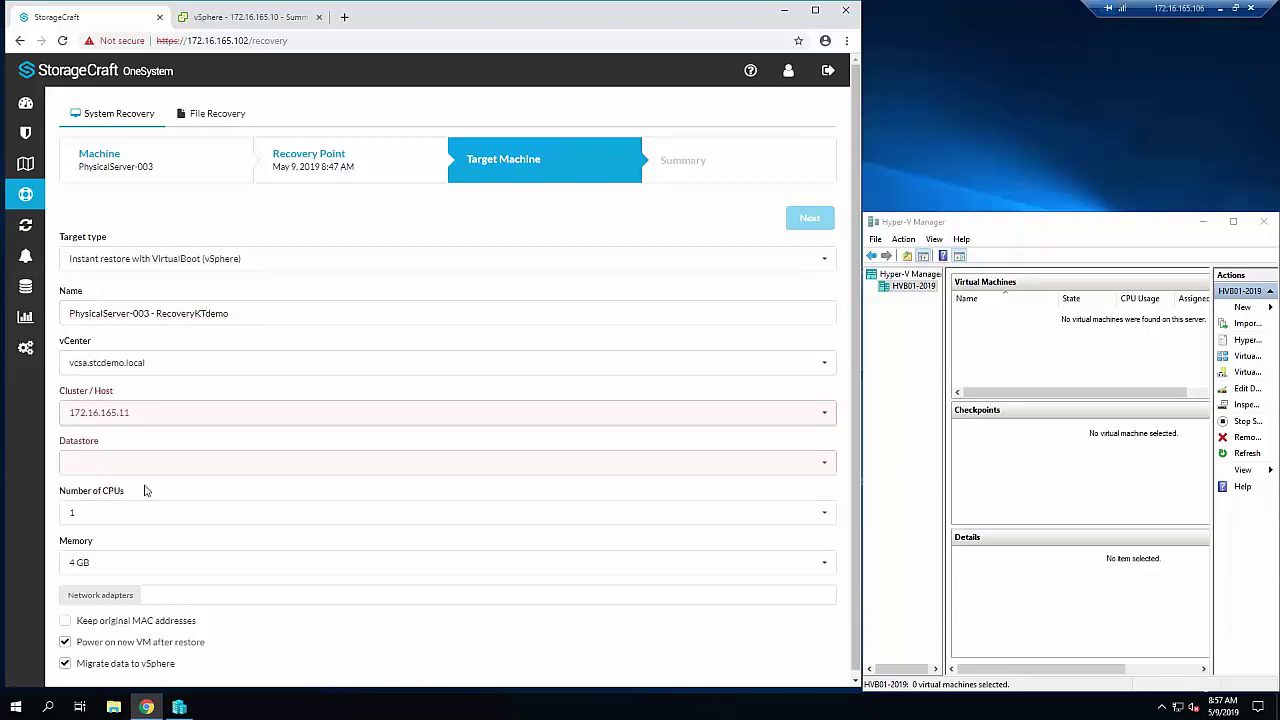
pyautogui.click(150, 466)
pyautogui.click(128, 514)
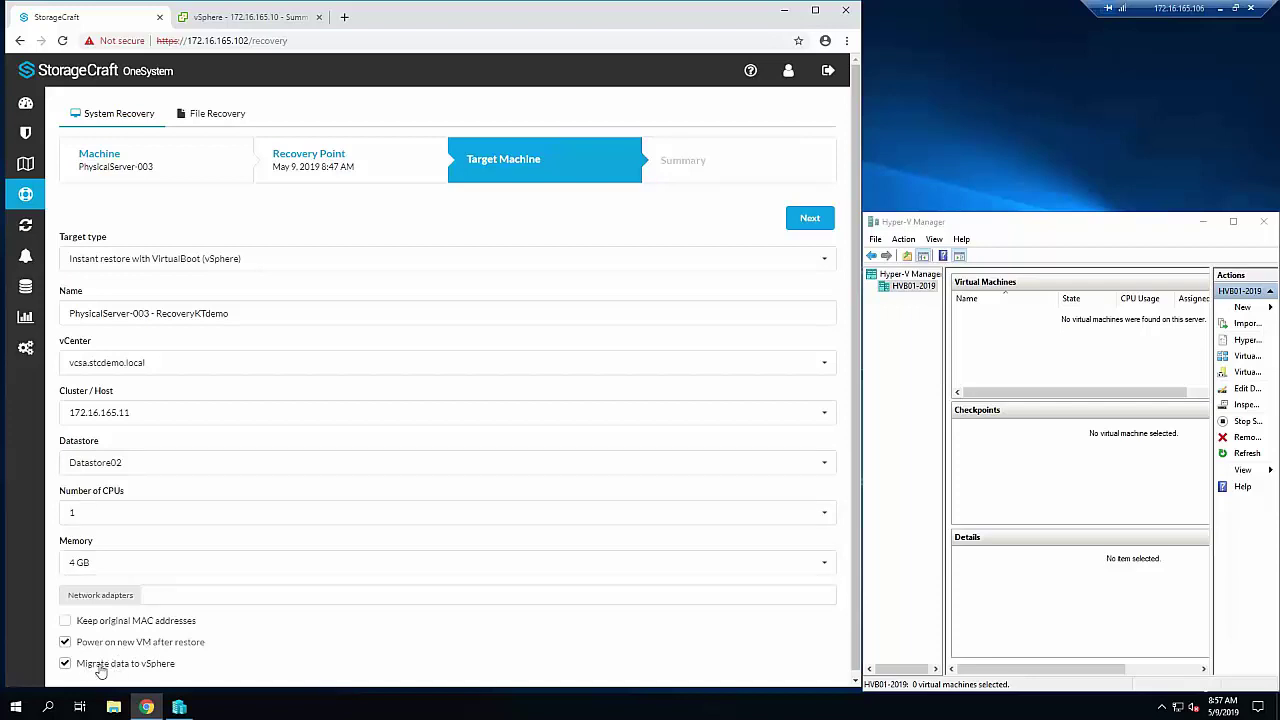
# - Disable data migration to vSphere and launch the recovery with the chosen settings
pyautogui.click(99, 670)
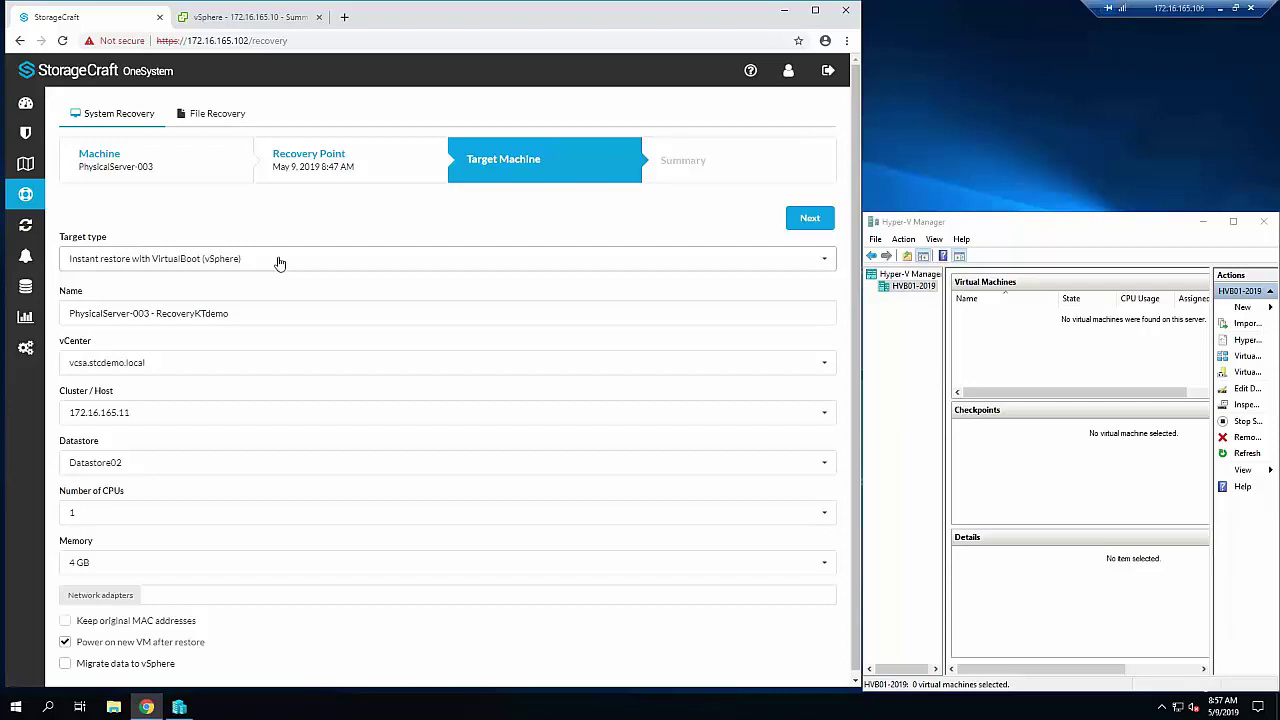
pyautogui.click(810, 218)
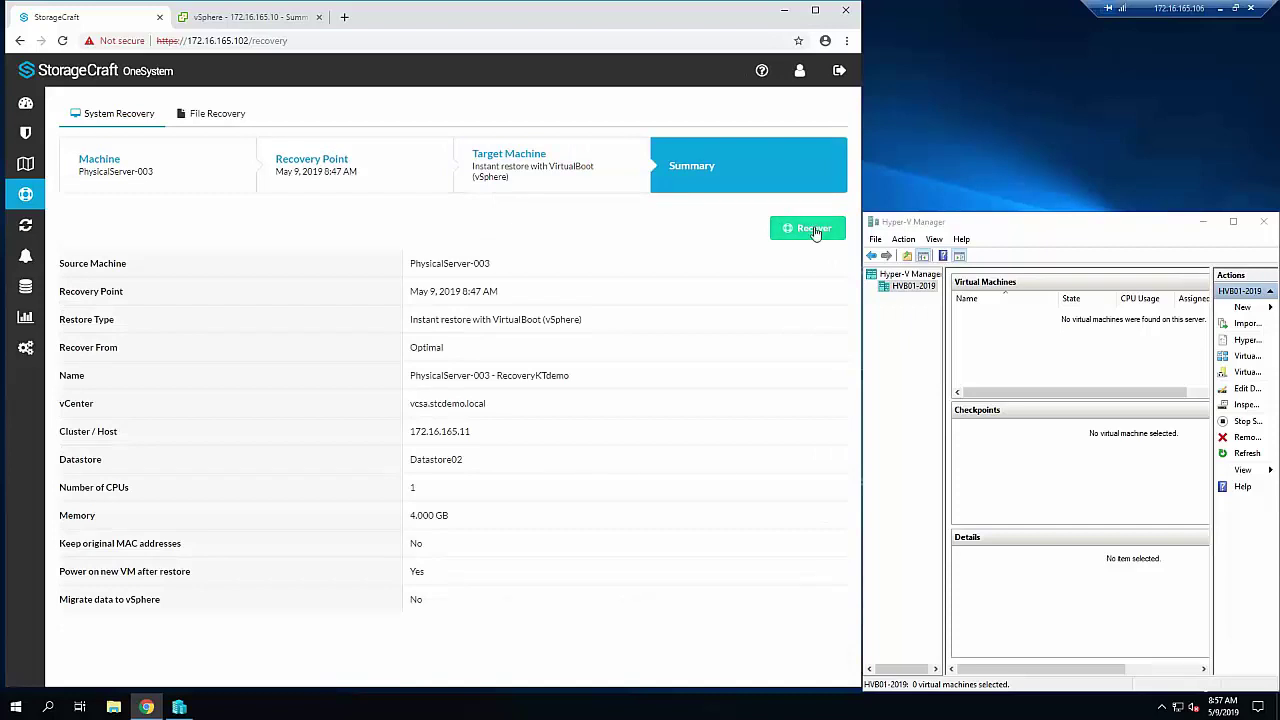
pyautogui.click(812, 228)
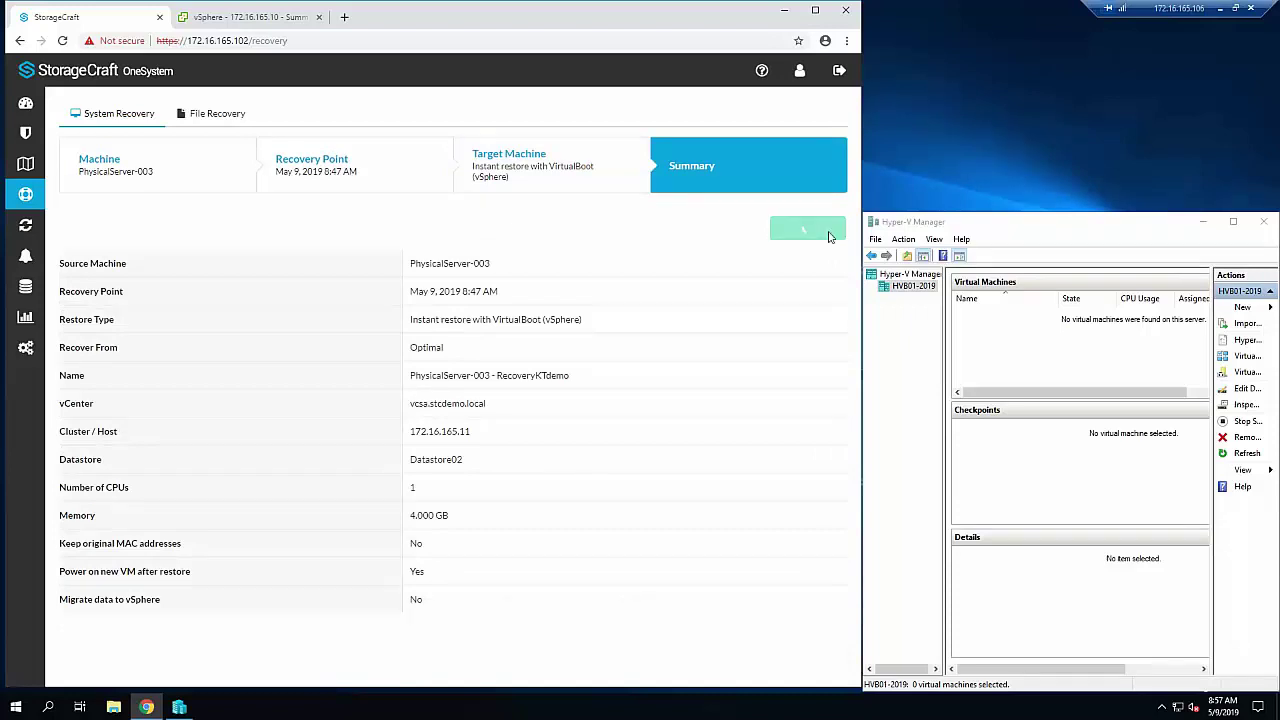
# - Switch to vSphere Client and view the summary of the recovered PhysicalServer-003 virtual machine
pyautogui.click(250, 20)
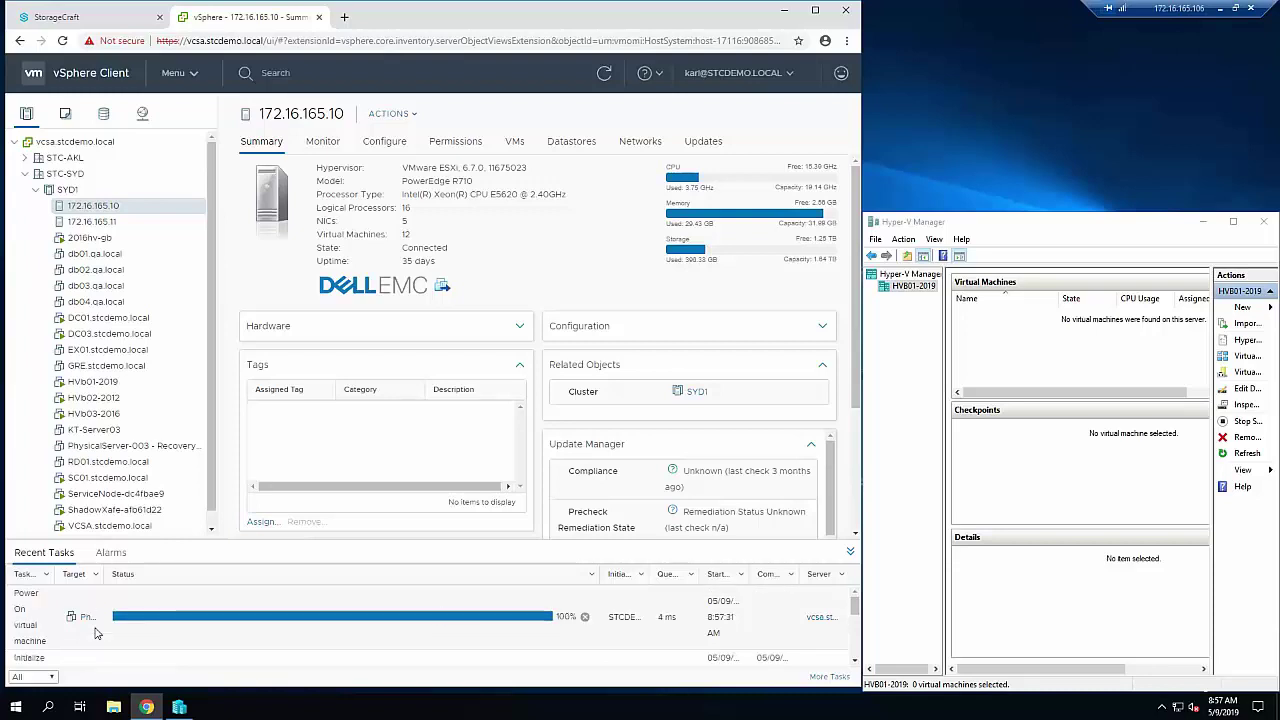
pyautogui.click(155, 449)
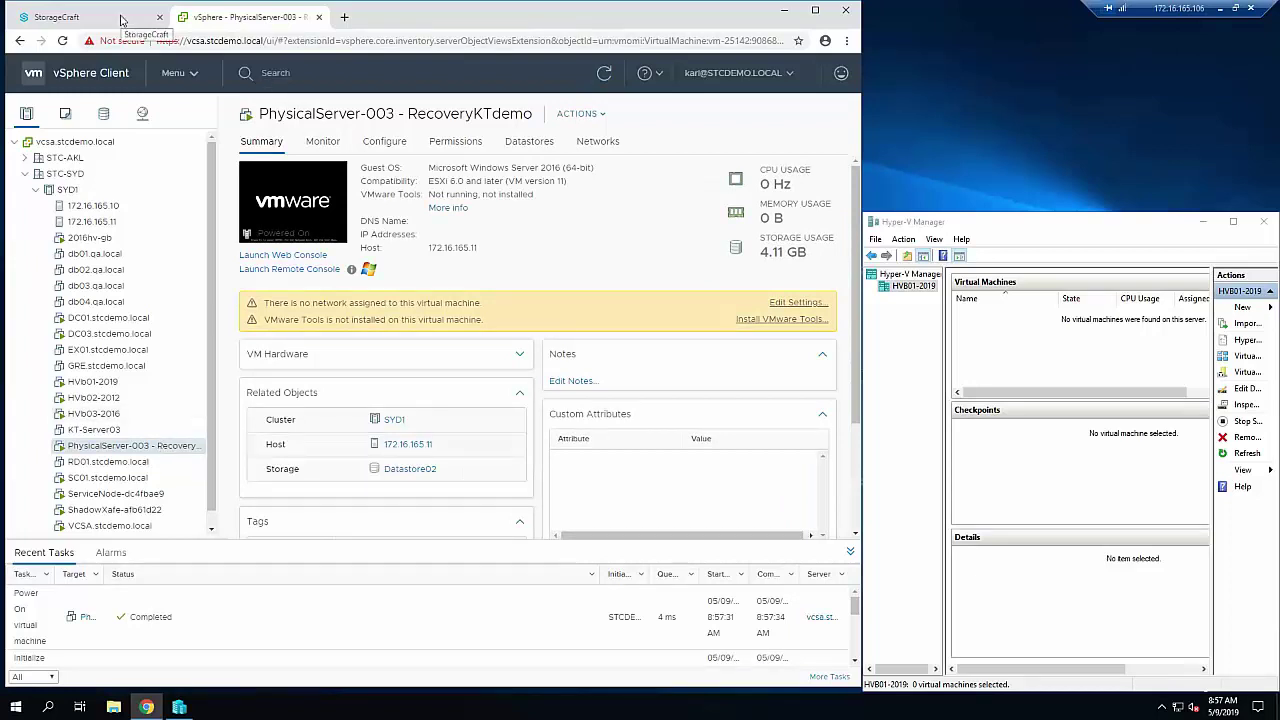
# - Return to StorageCraft OneSystem and examine the start and end times in the restore job's details
pyautogui.click(120, 20)
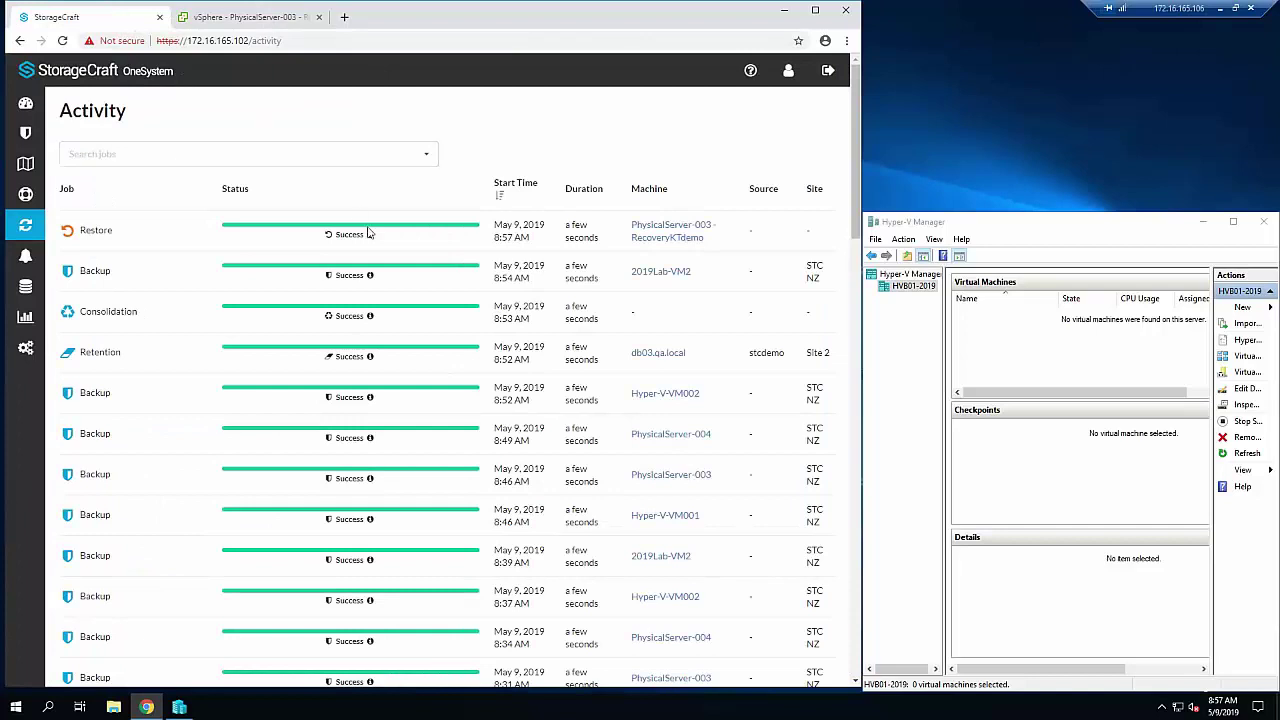
pyautogui.click(370, 235)
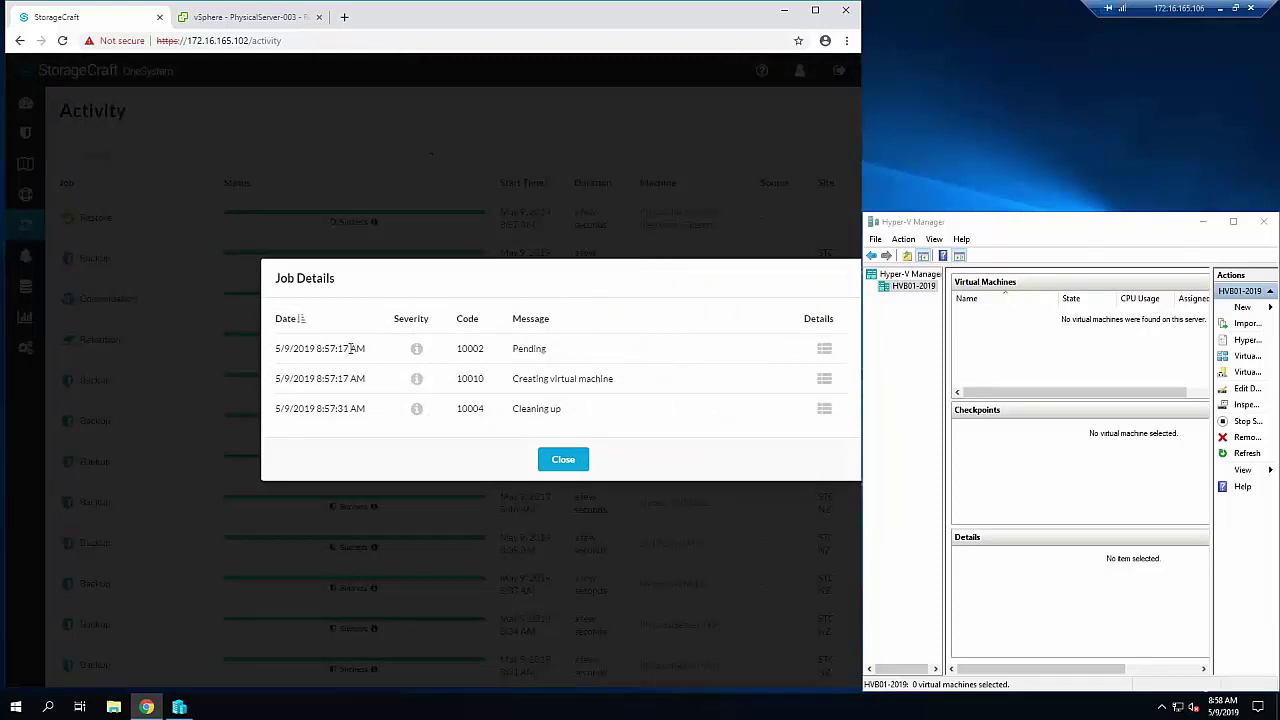
pyautogui.doubleClick(350, 348)
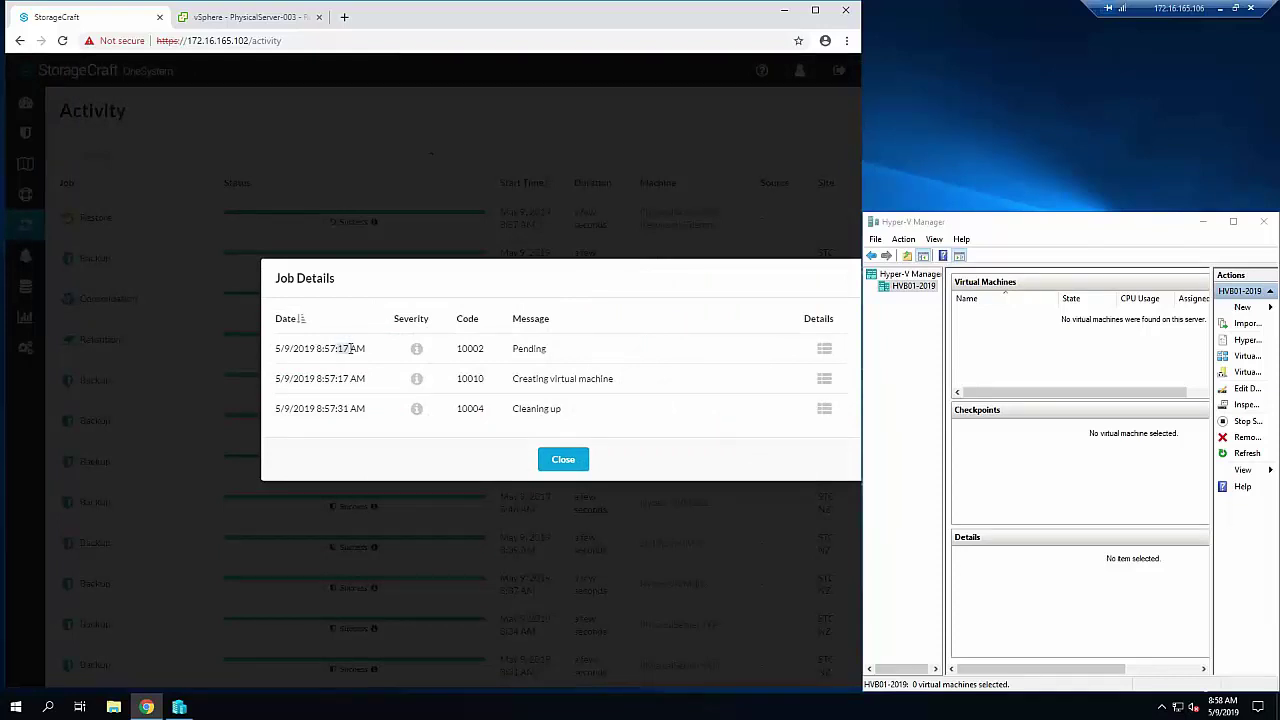
pyautogui.doubleClick(351, 409)
pyautogui.click(564, 460)
# - Set up another recovery of PhysicalServer-003 from the May 9, 2019 8:47 AM point as Instant restore with VirtualBoot (Hyper-V)
pyautogui.click(26, 196)
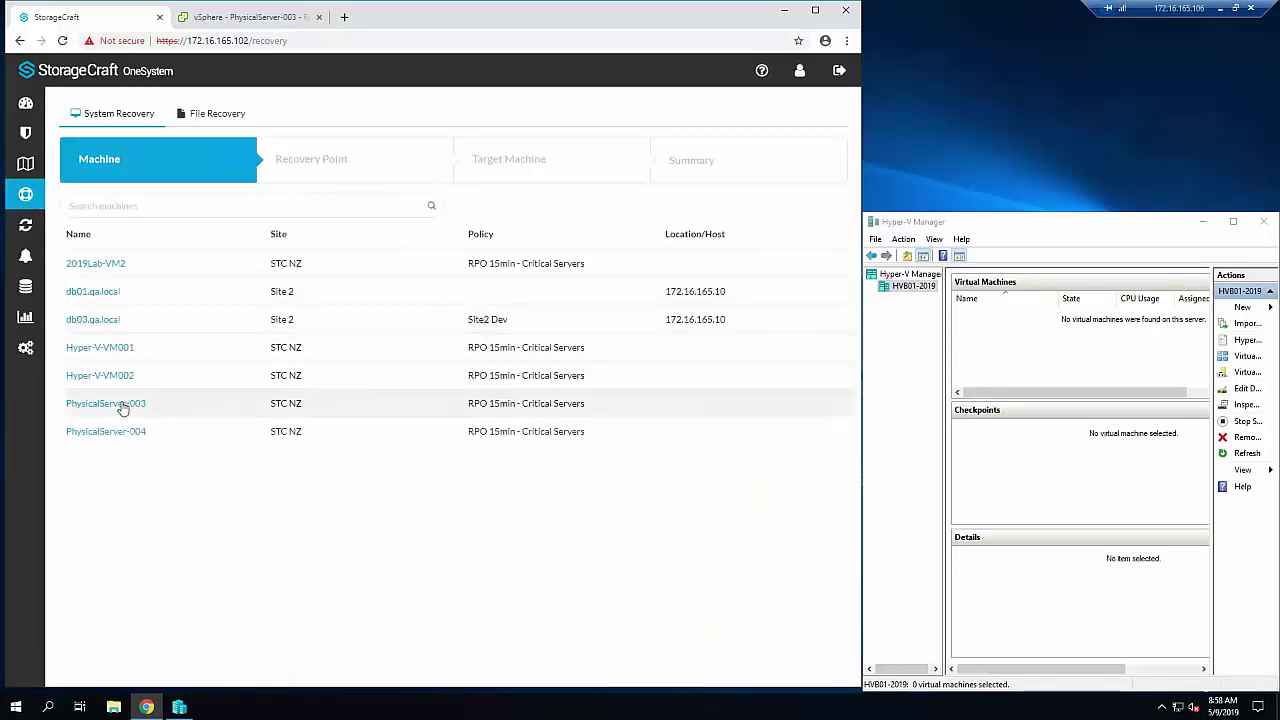
pyautogui.click(120, 404)
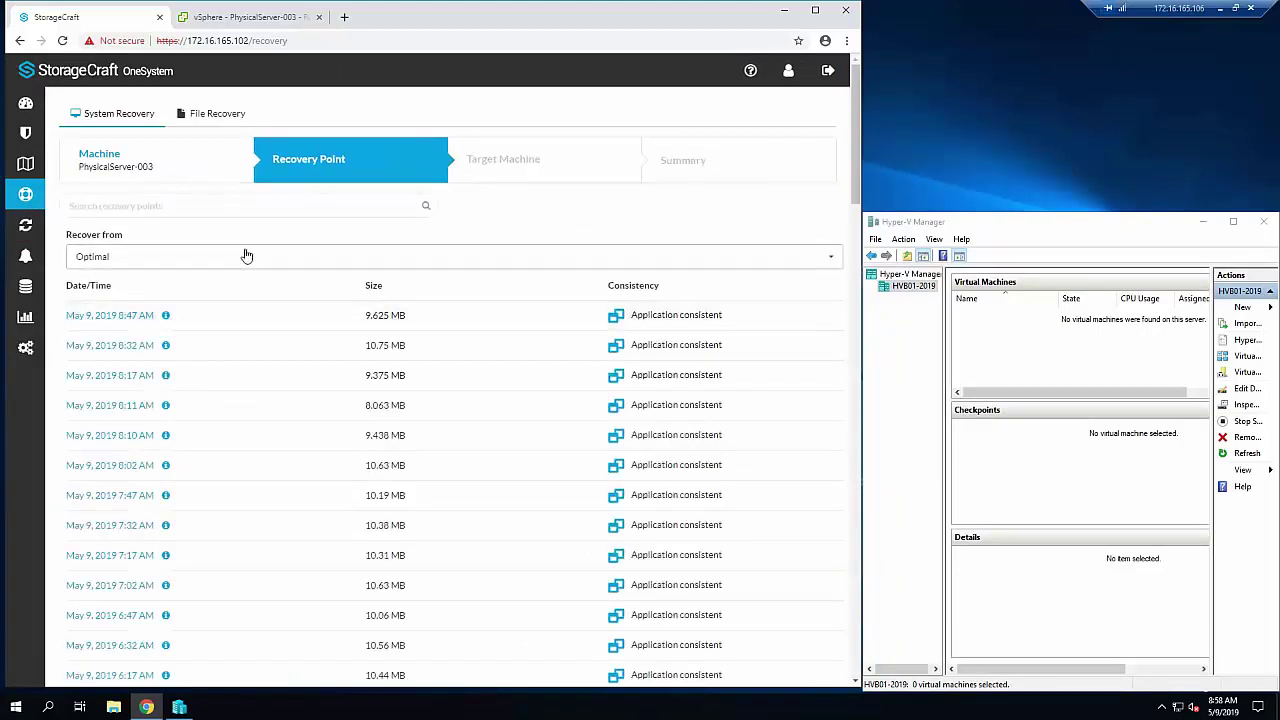
pyautogui.click(128, 316)
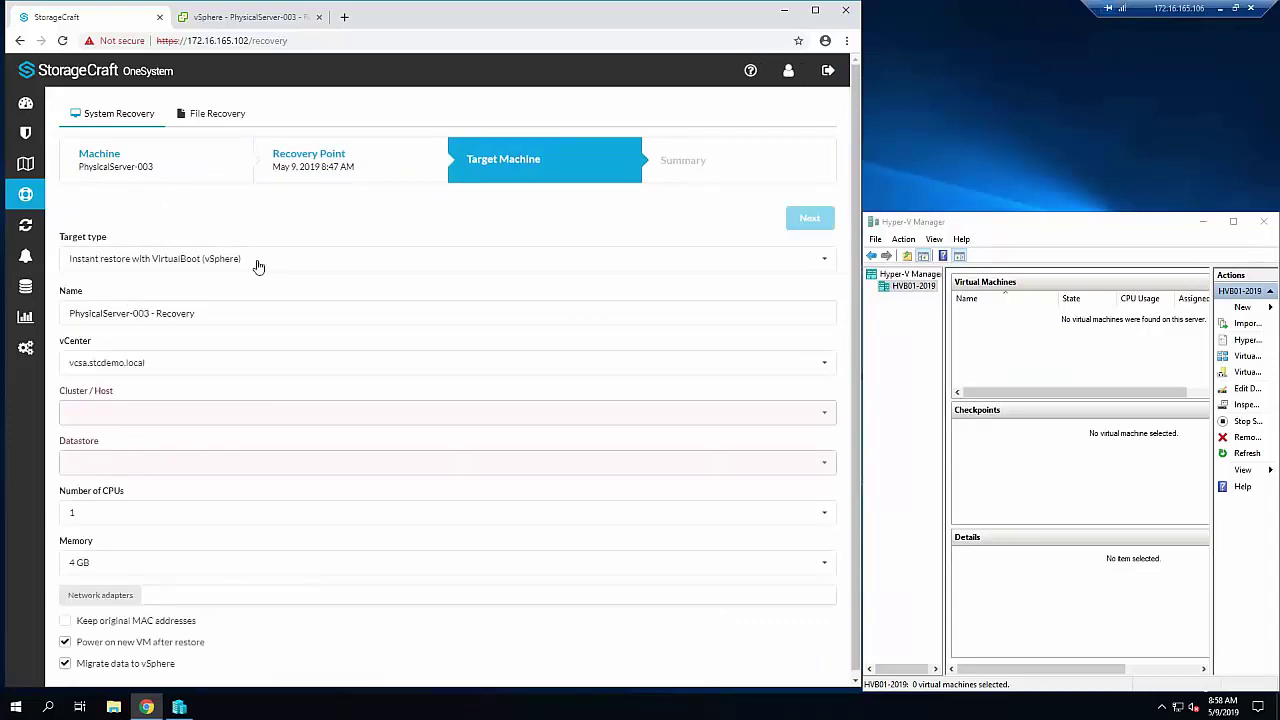
pyautogui.click(260, 264)
pyautogui.click(230, 309)
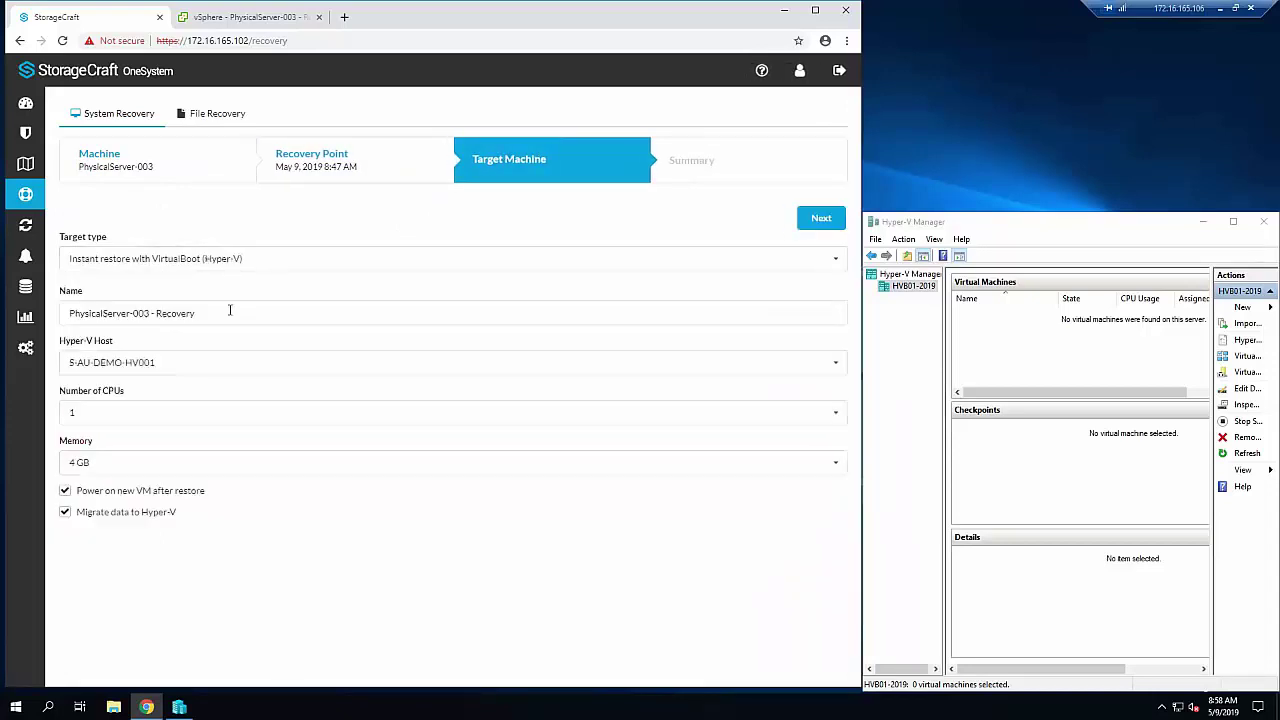
# - Name the Hyper-V target machine PhysicalServer-003 - RecoveryKTdemo and choose hvb01-2019 as its host
pyautogui.click(242, 311)
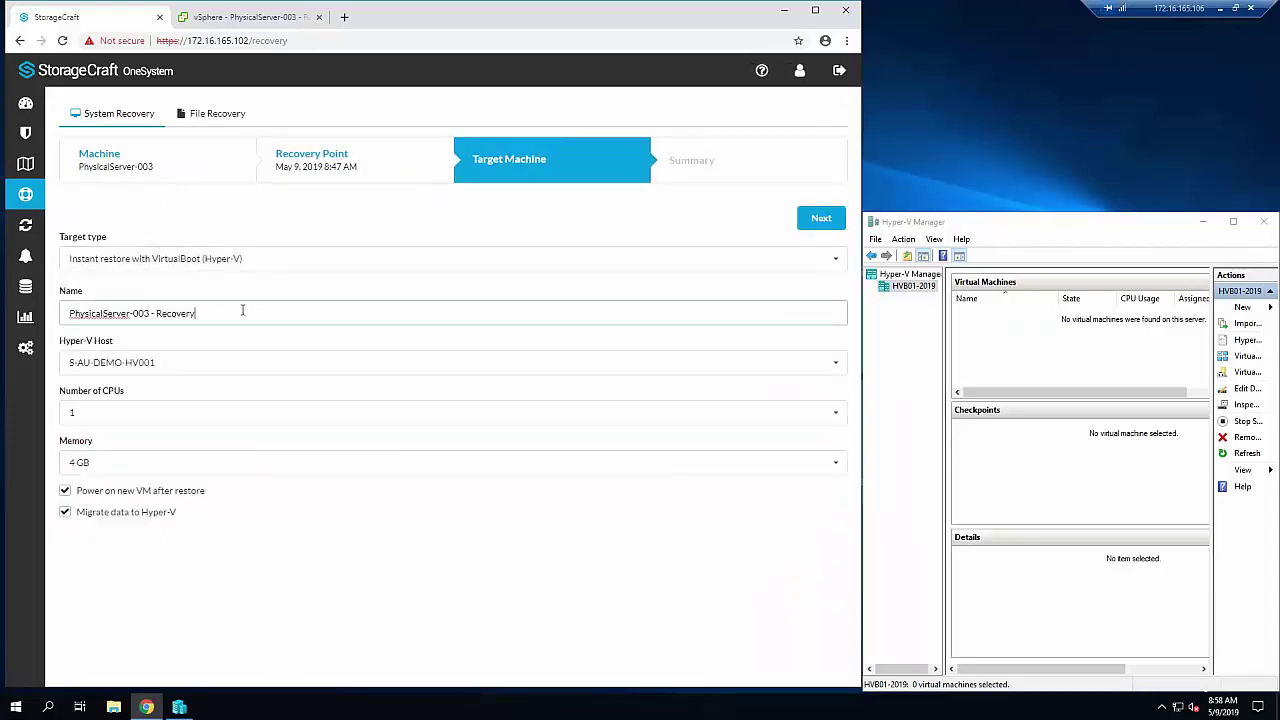
pyautogui.write('KTdemo')
pyautogui.click(185, 360)
pyautogui.click(107, 440)
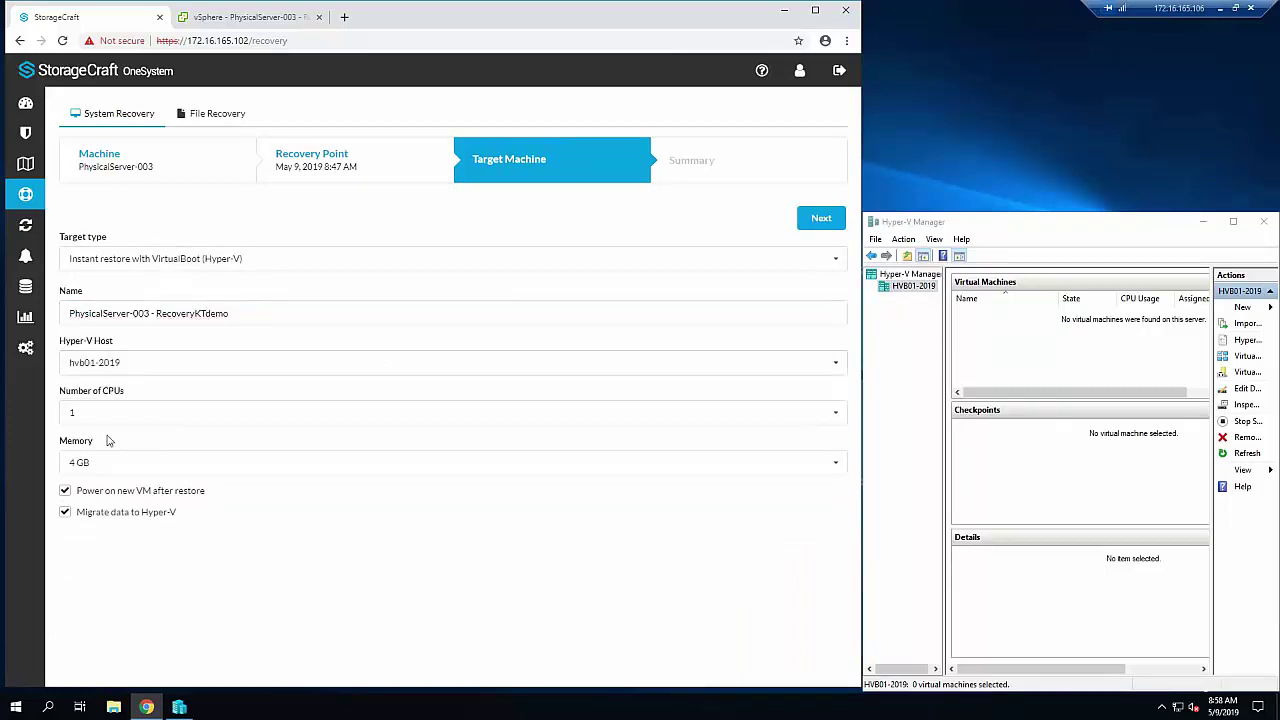
pyautogui.click(1058, 240)
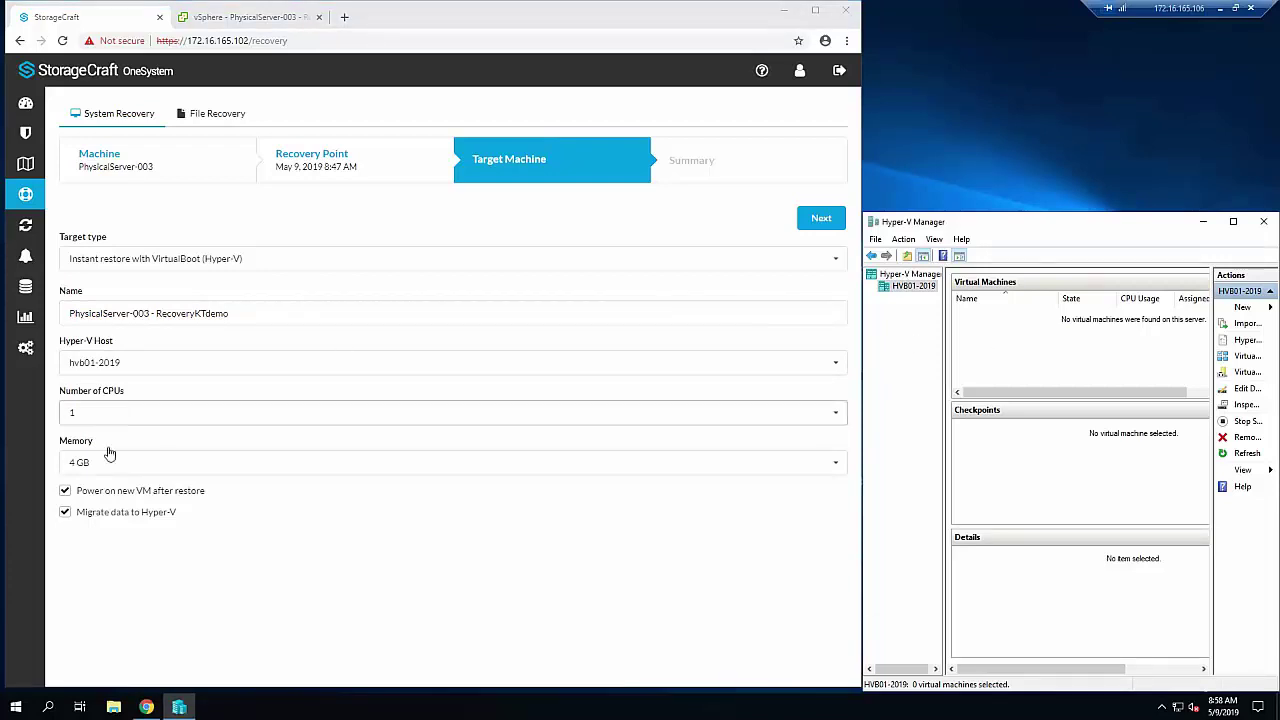
# - Disable data migration to Hyper-V and launch the instant restore
pyautogui.click(65, 514)
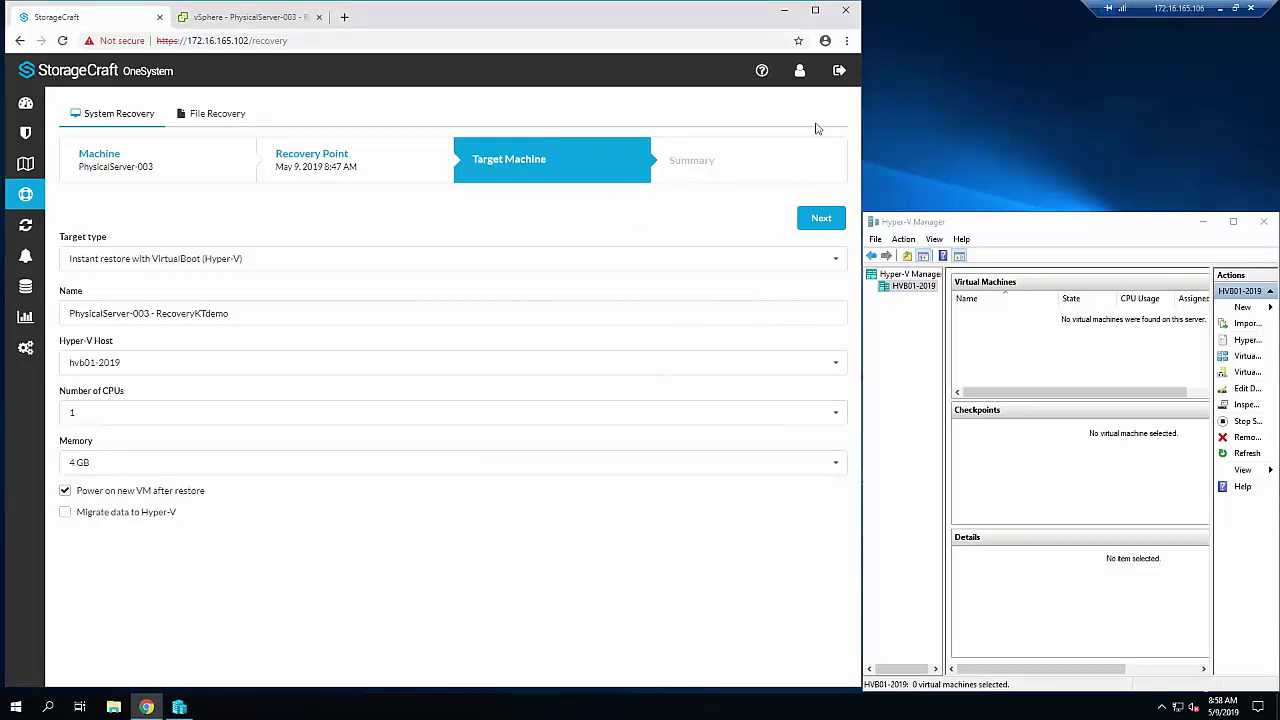
pyautogui.click(826, 218)
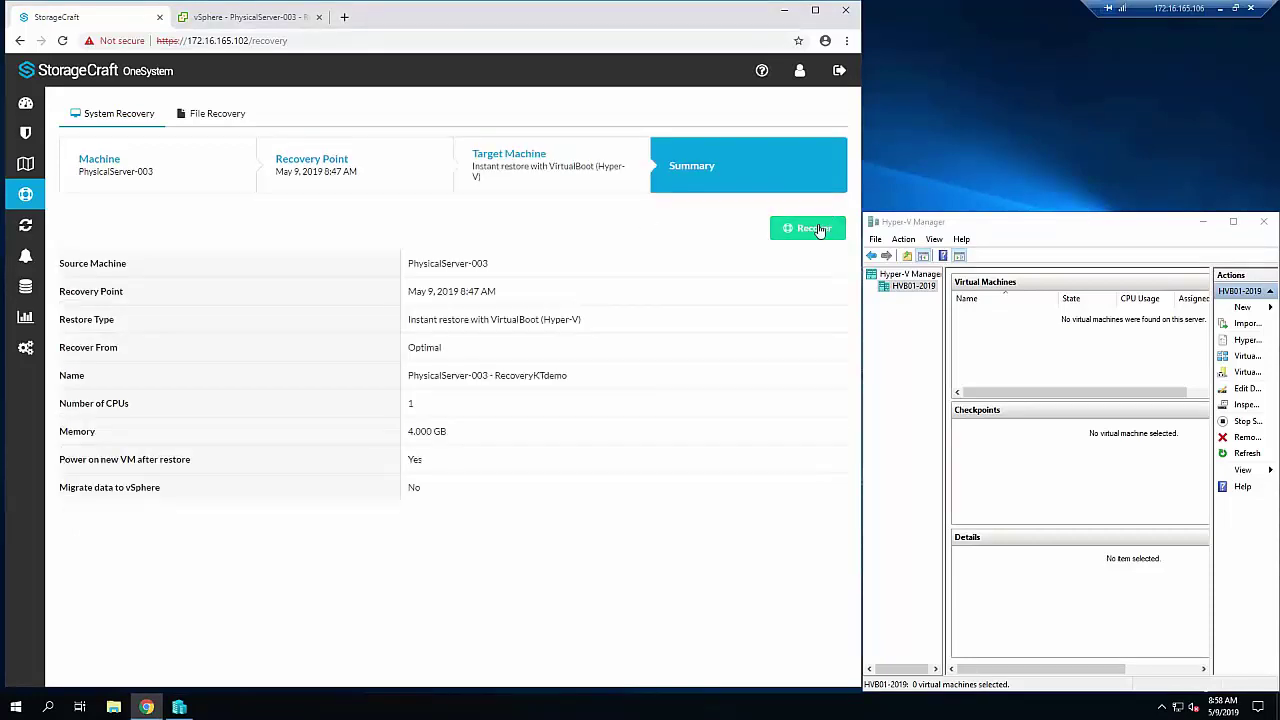
pyautogui.click(818, 229)
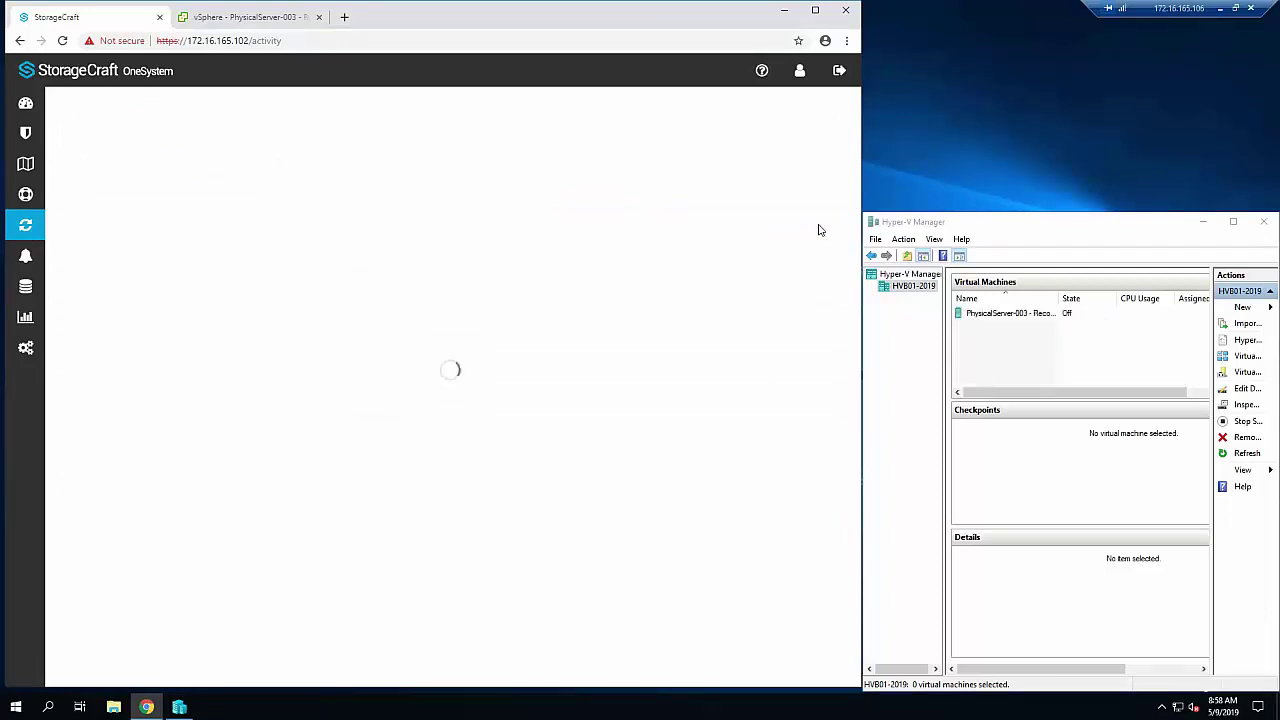